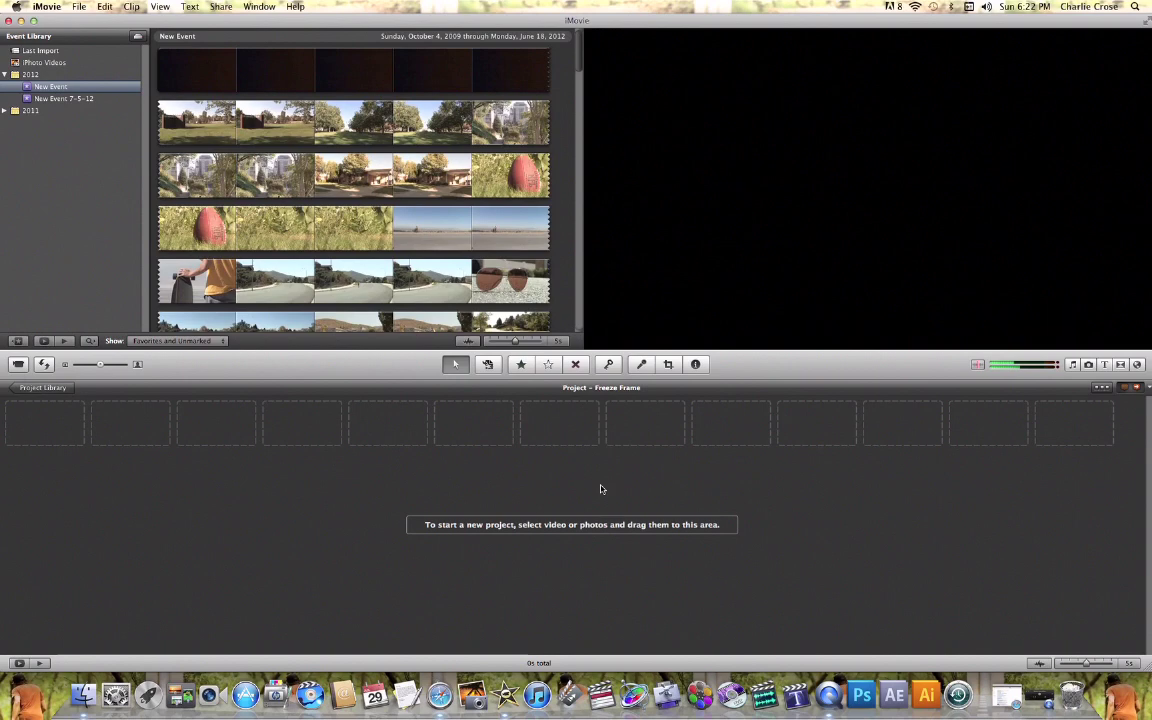
# Select the football-kick section of the New Event footage and add it to the empty Freeze Frame project.
pyautogui.click(162, 228)
pyautogui.moveTo(225, 234); pyautogui.dragTo(244, 234)
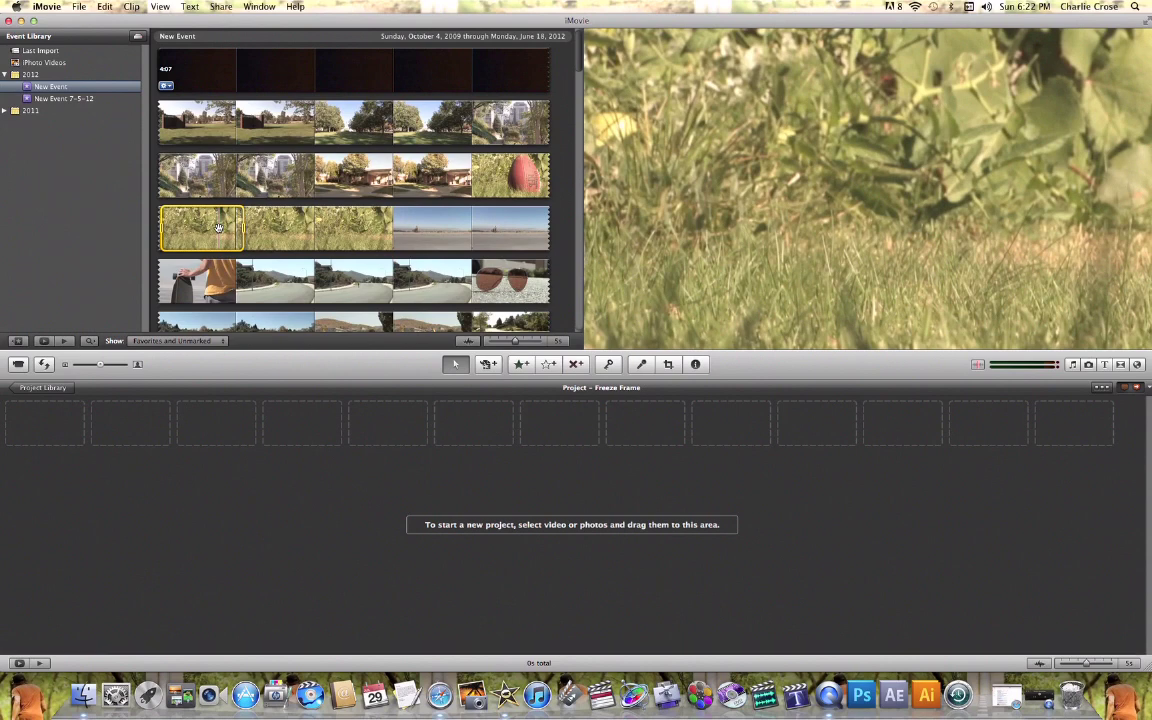
pyautogui.moveTo(218, 228); pyautogui.dragTo(64, 428)
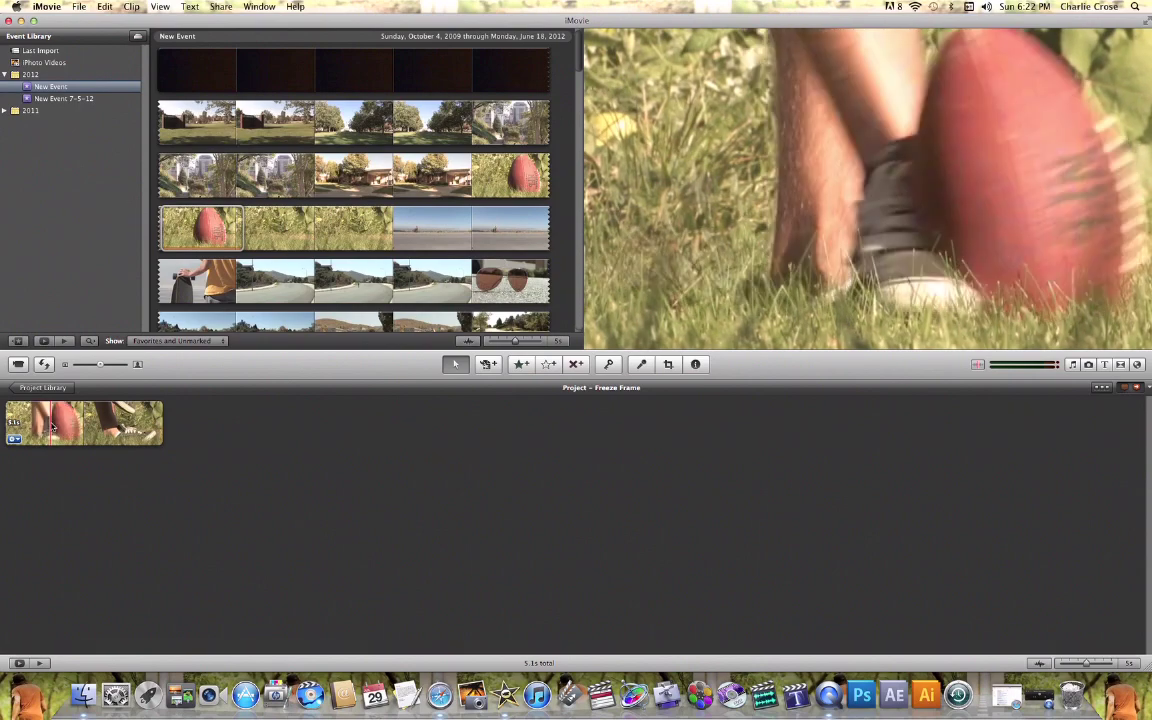
# Add a freeze frame to the project clip at the moment the foot strikes the football, and play the project back.
pyautogui.rightClick(52, 427)
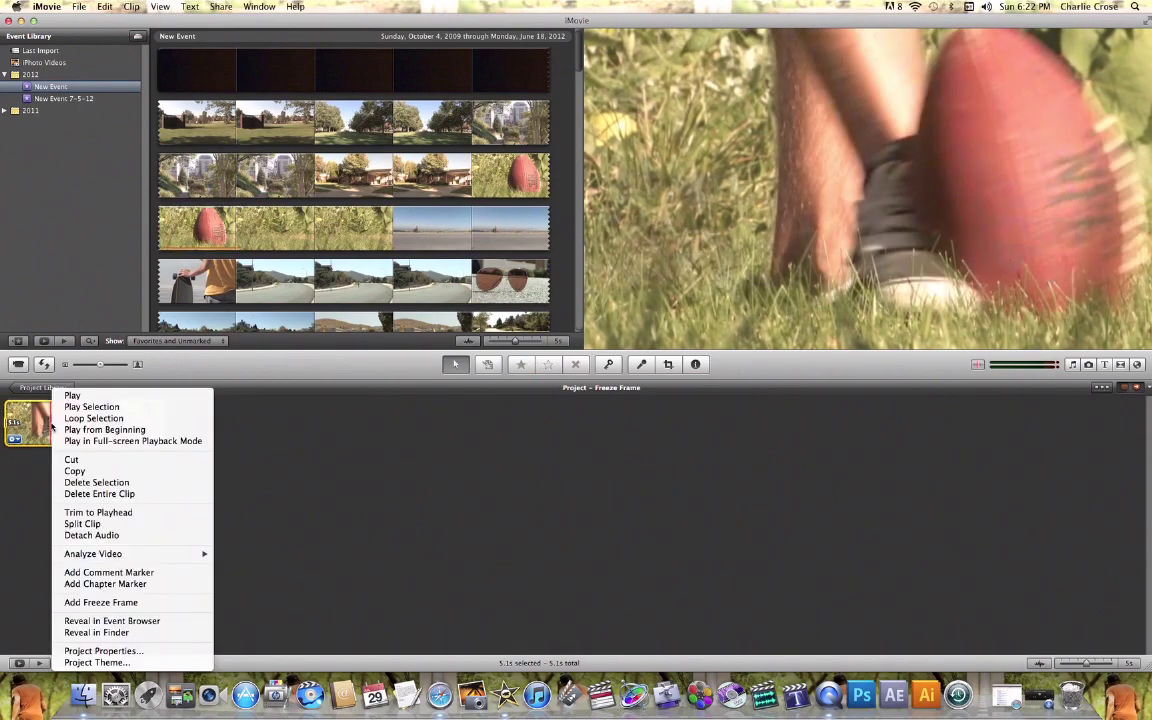
pyautogui.click(101, 602)
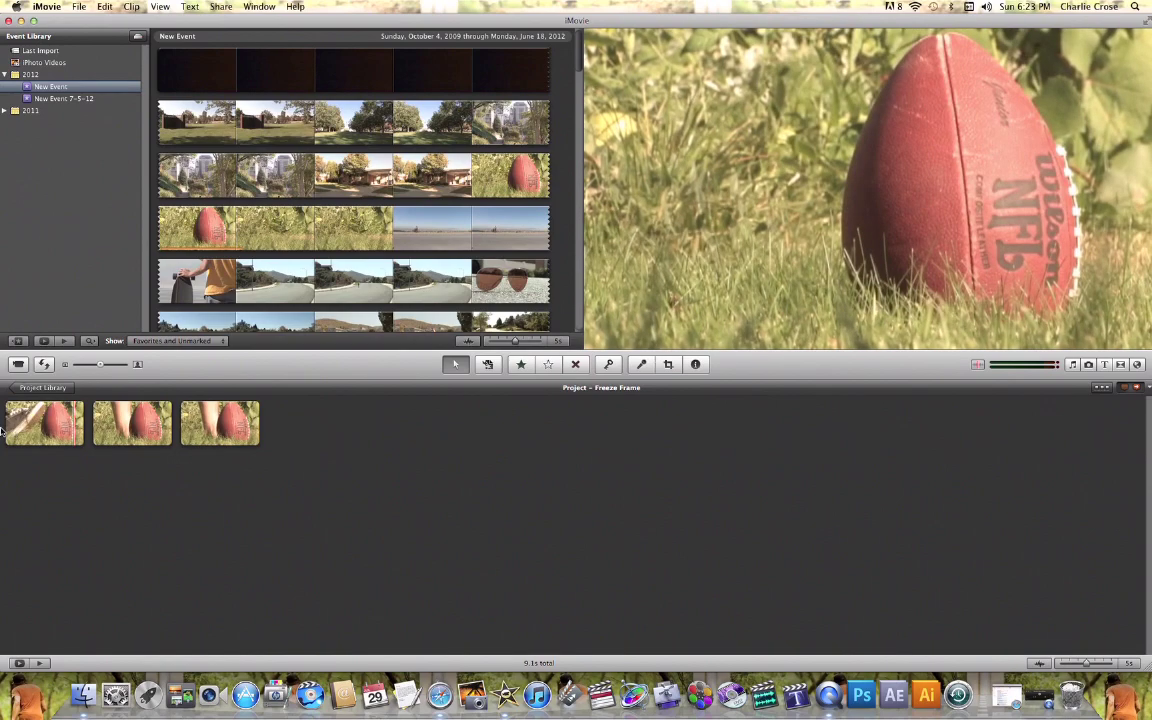
pyautogui.press('space')
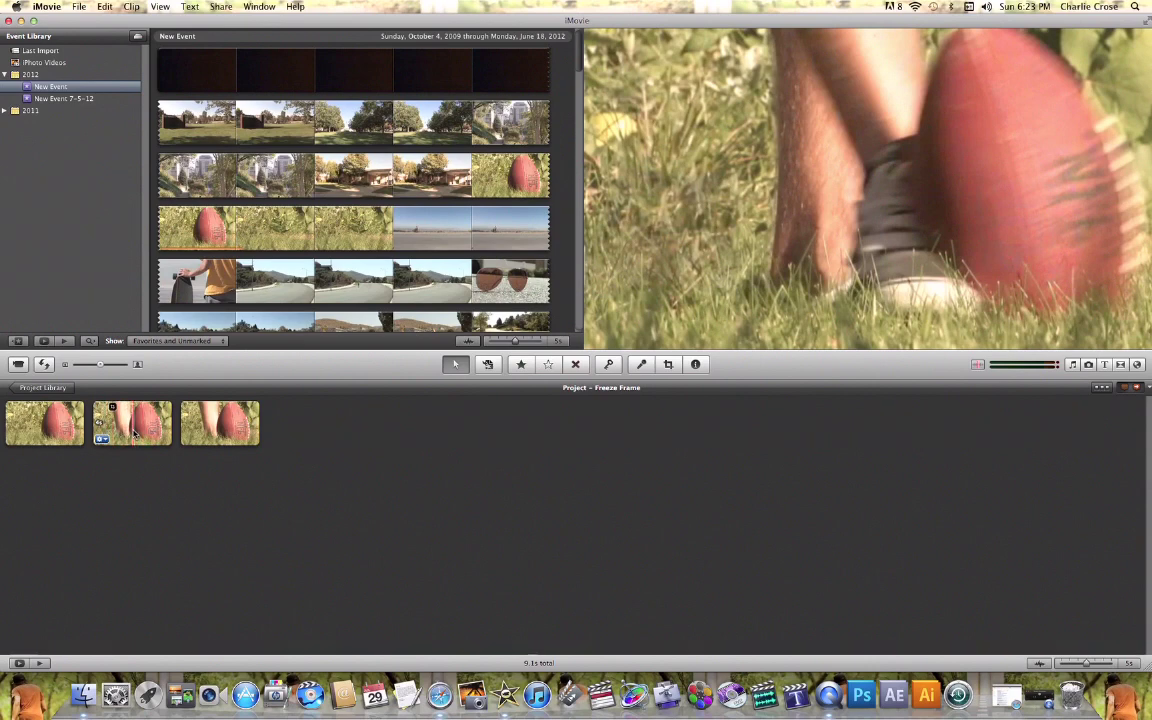
# Set the duration of the freeze frame between the two football clips to 1.0 s.
pyautogui.doubleClick(137, 430)
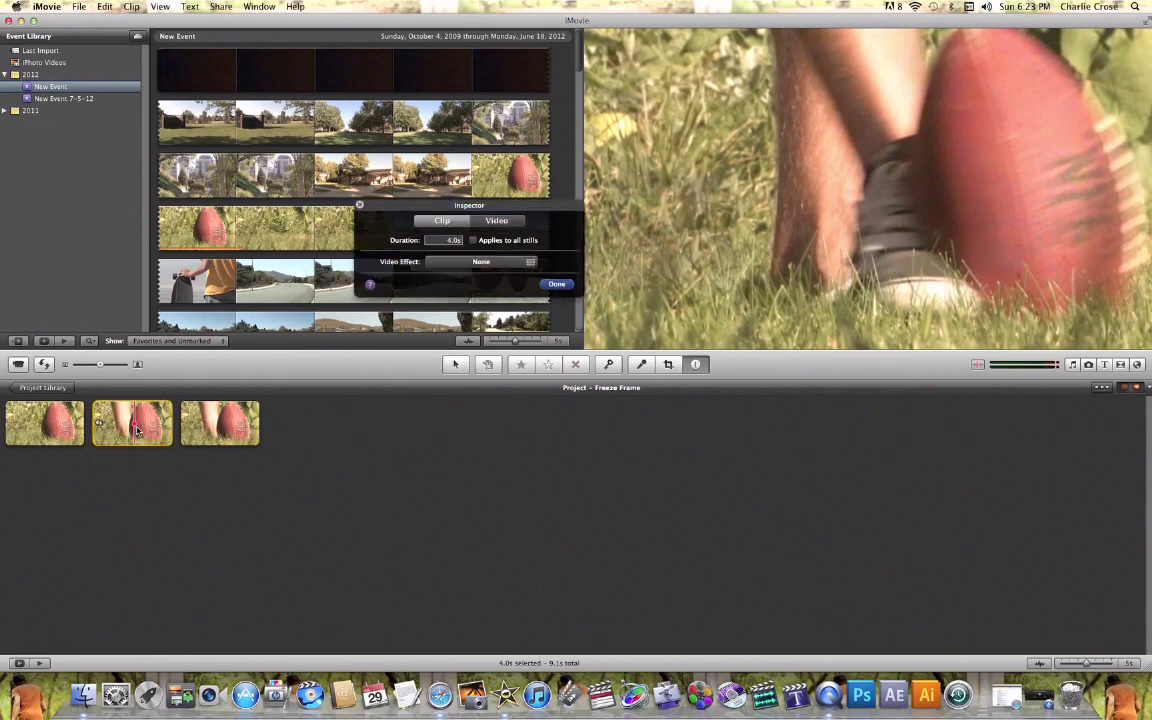
pyautogui.click(449, 241)
pyautogui.write('1.0')
pyautogui.click(555, 285)
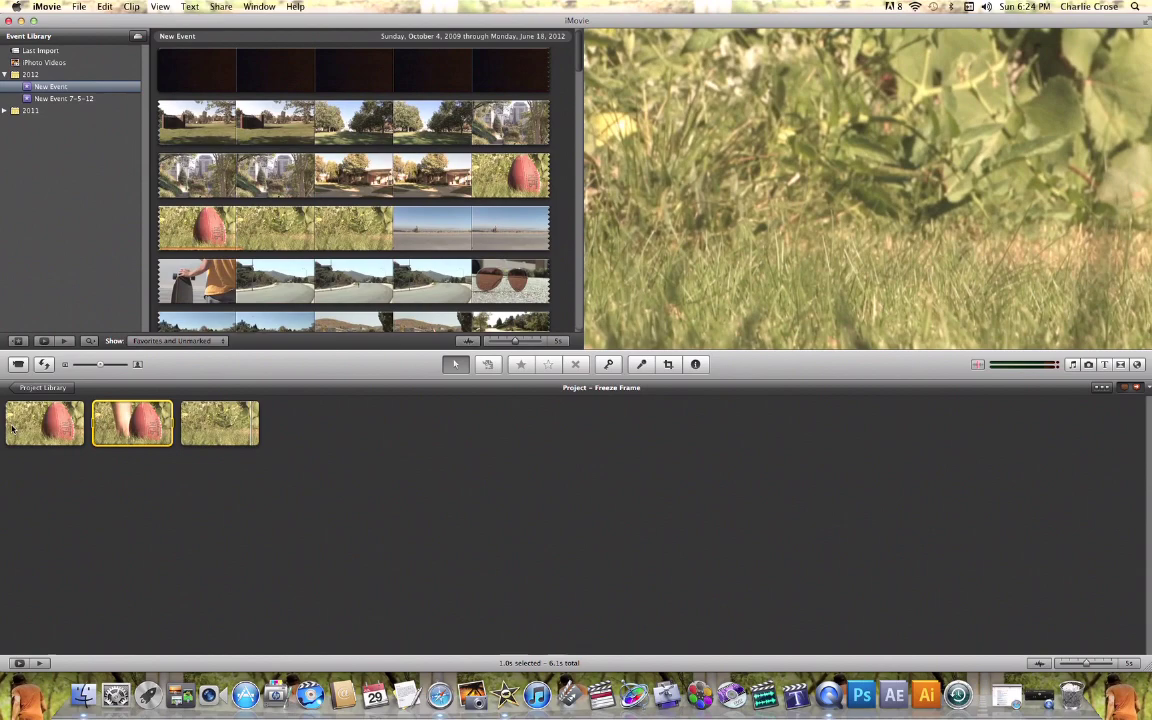
# Delete the football clips before and after the freeze frame so only the still is kept in the project.
pyautogui.click(36, 432)
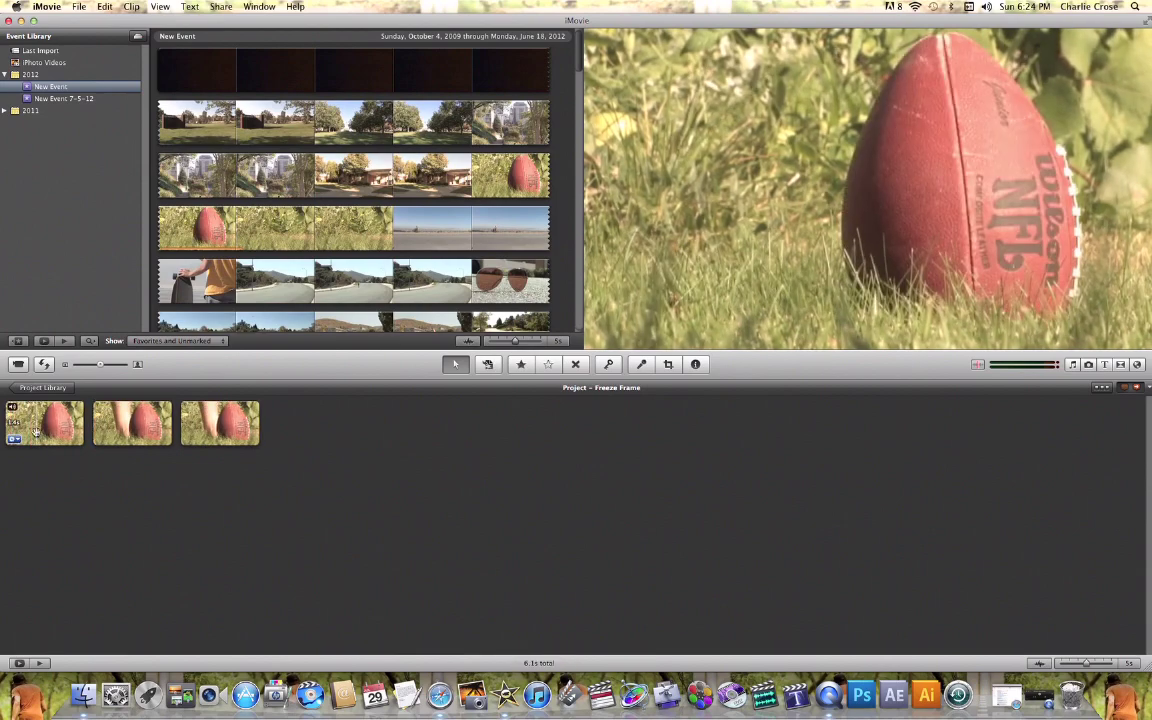
pyautogui.click(36, 432)
pyautogui.press('Delete')
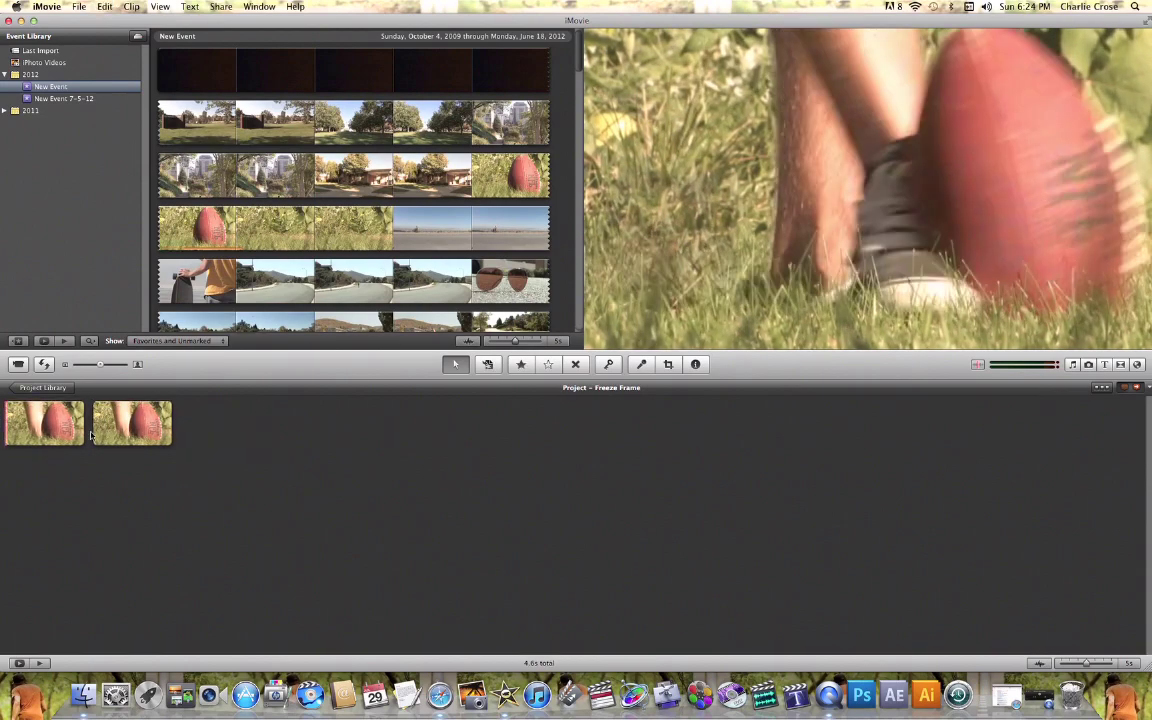
pyautogui.click(141, 434)
pyautogui.press('Delete')
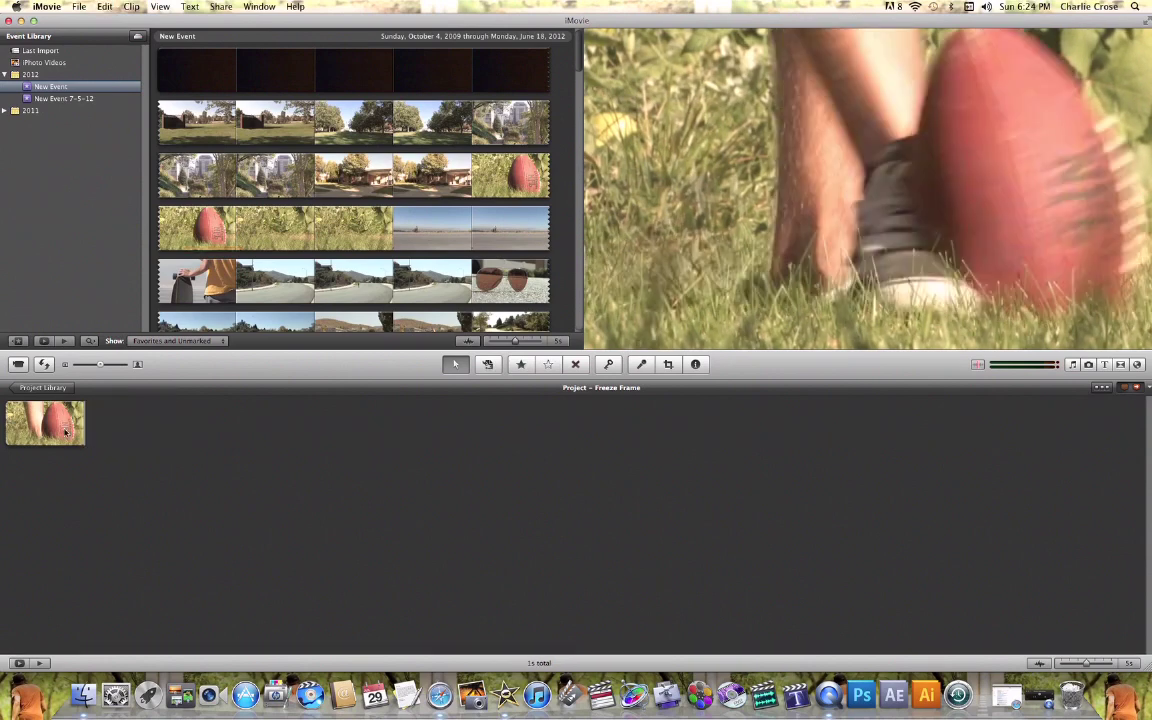
# Undo the deletions of the two clips around the freeze frame.
pyautogui.moveTo(13, 428)
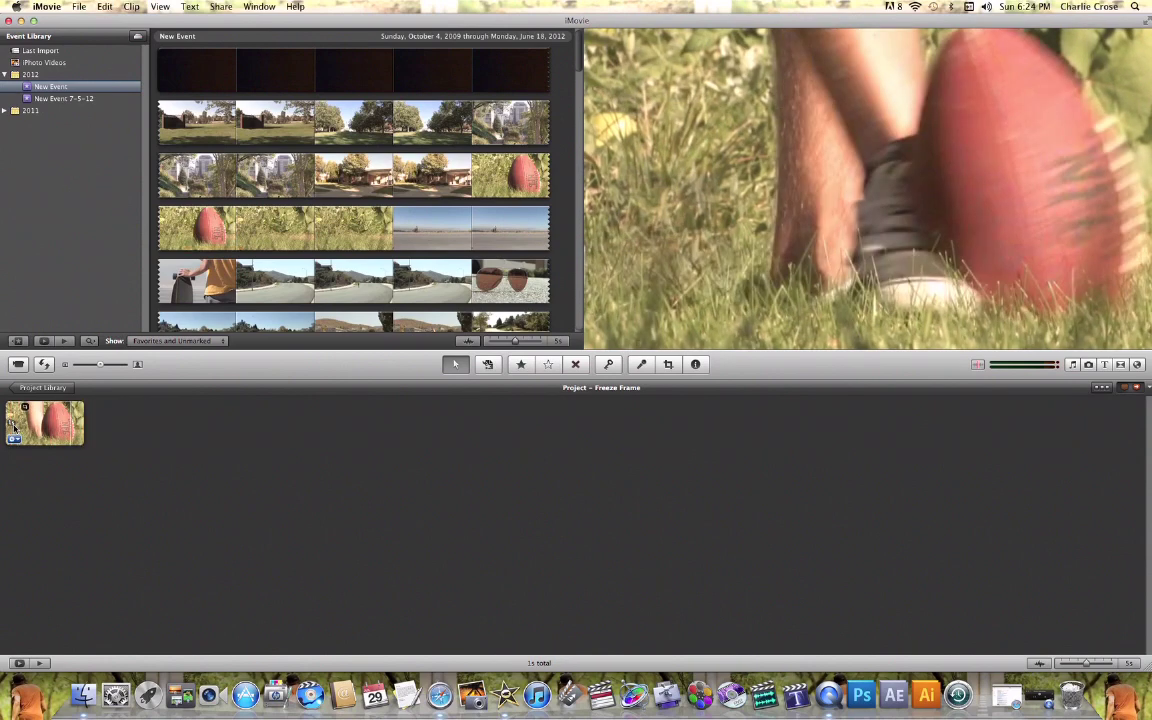
pyautogui.press('super+z')
pyautogui.press('super+z')
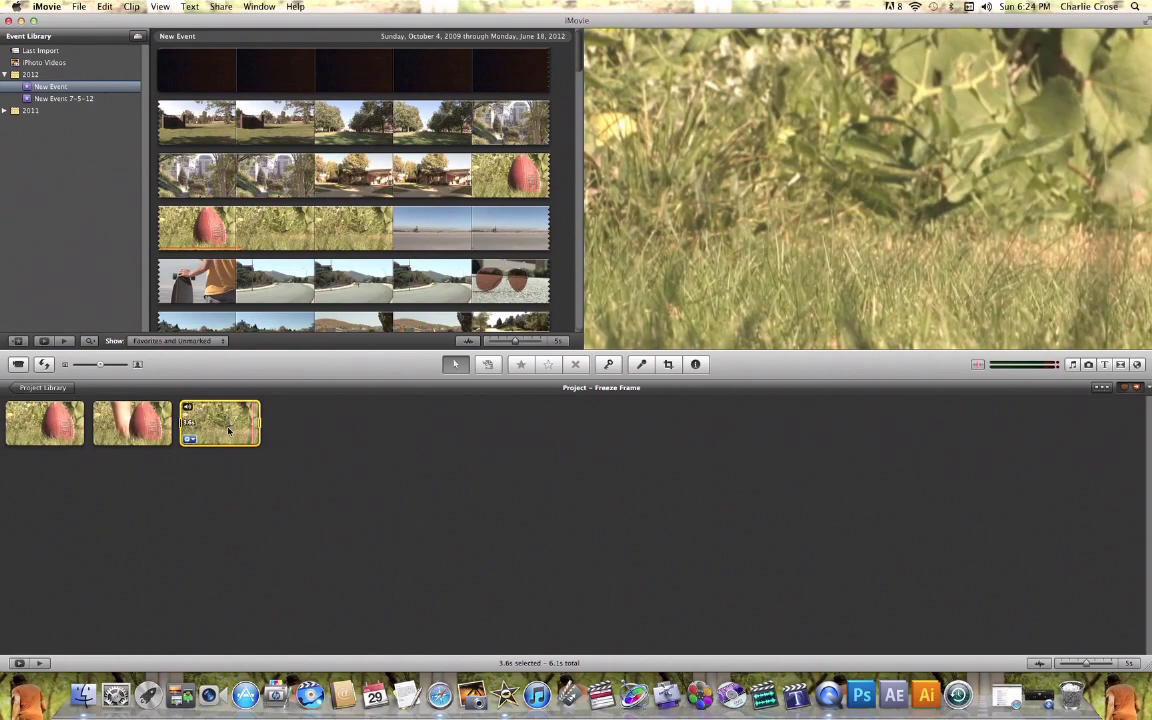
# Remove both football clips and the freeze frame between them from the project.
pyautogui.press('super+z')
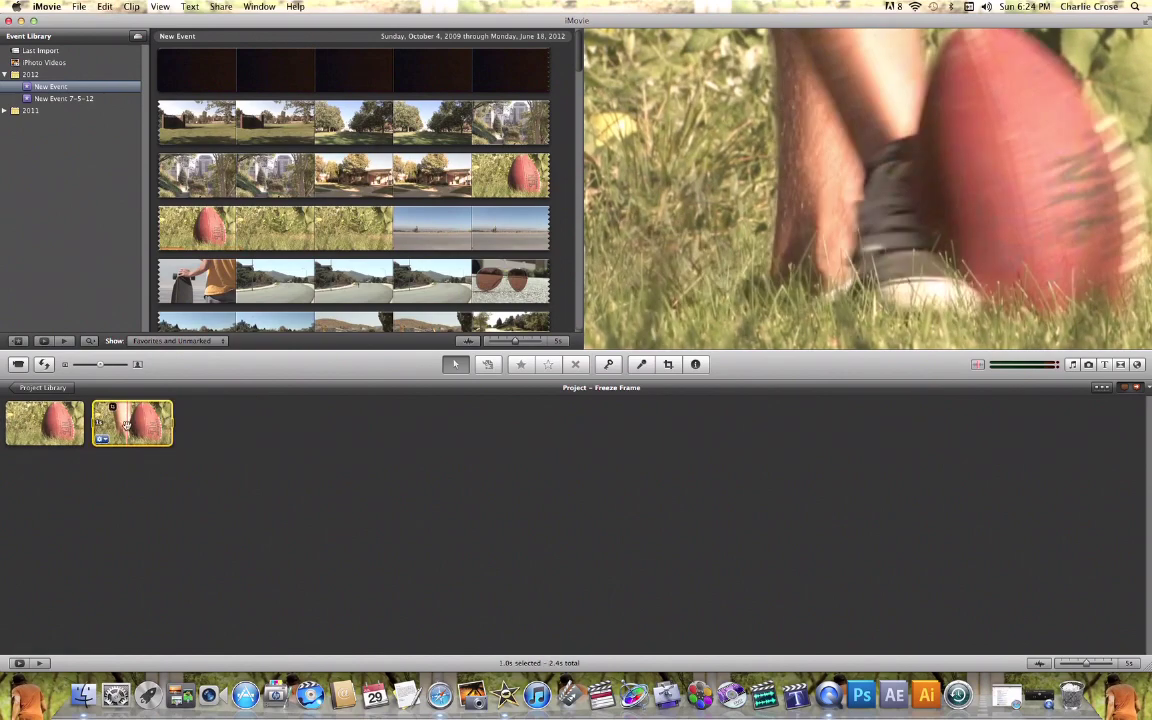
pyautogui.press('super+z')
pyautogui.press('super+z')
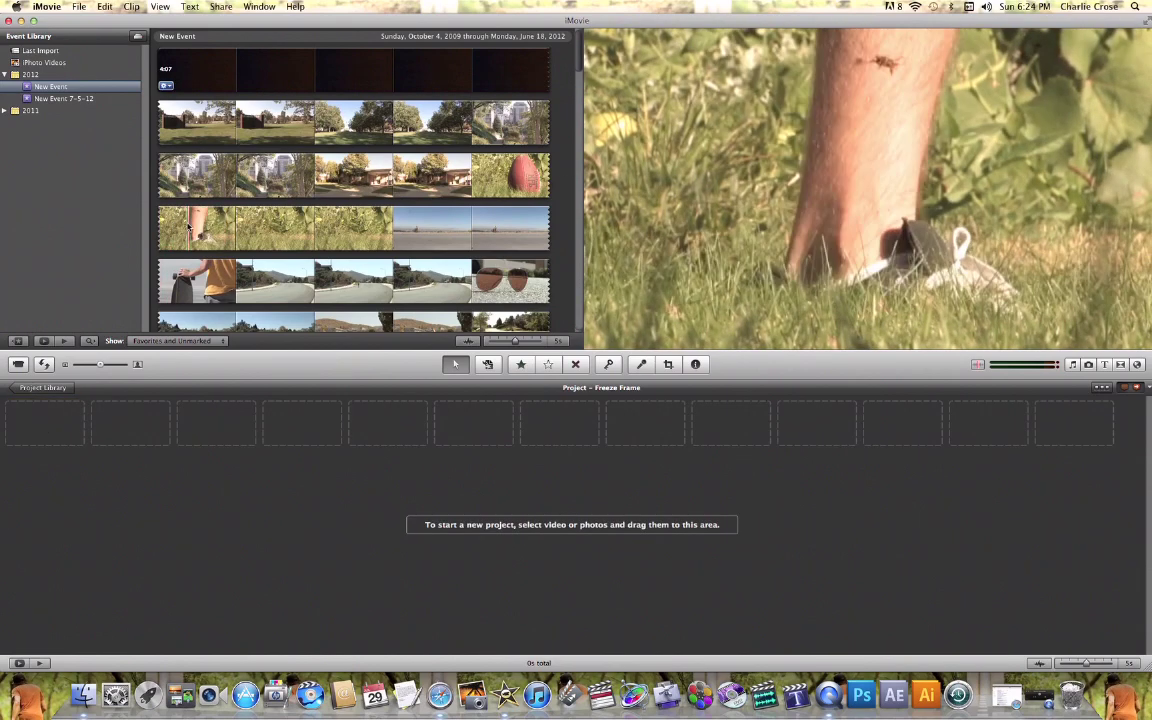
# Find the moment of the kick in the event's football clip and add that still frame to the project.
pyautogui.press('space')
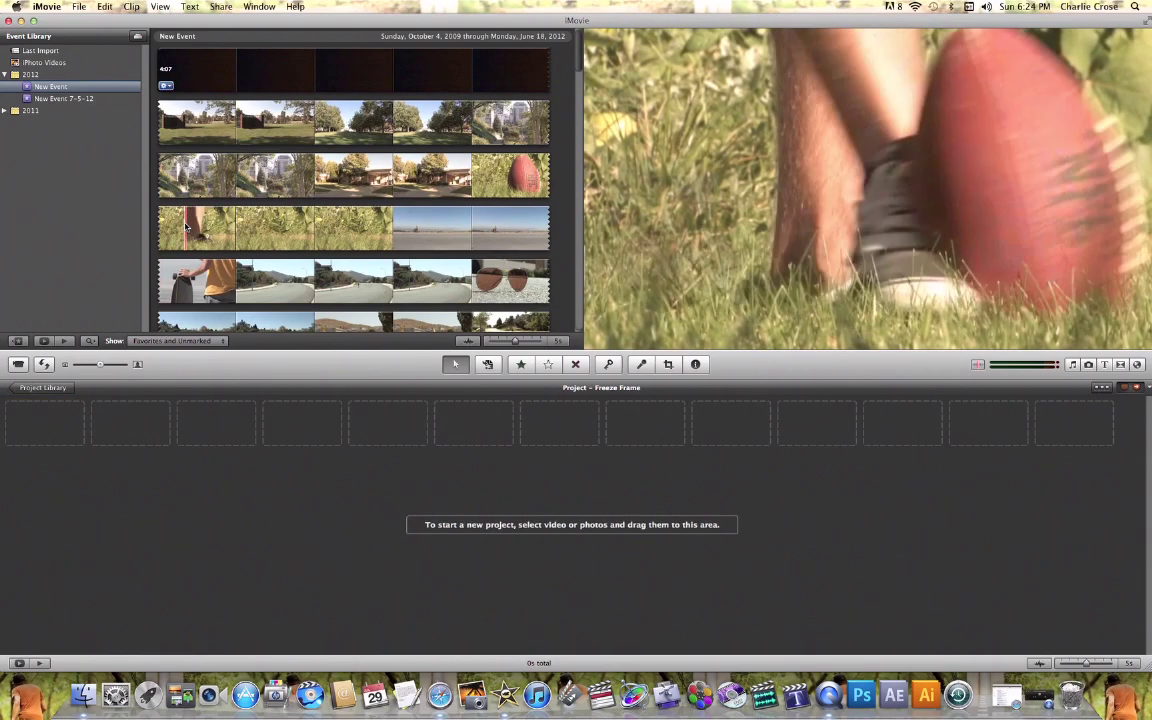
pyautogui.rightClick(185, 227)
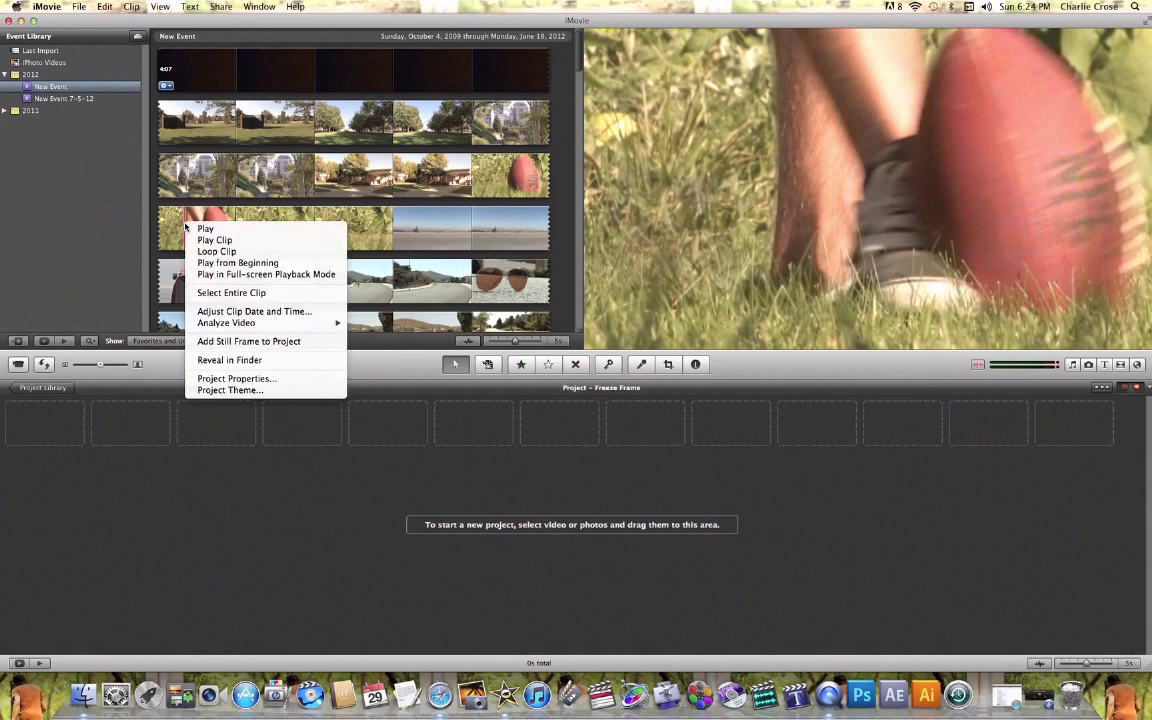
pyautogui.click(228, 342)
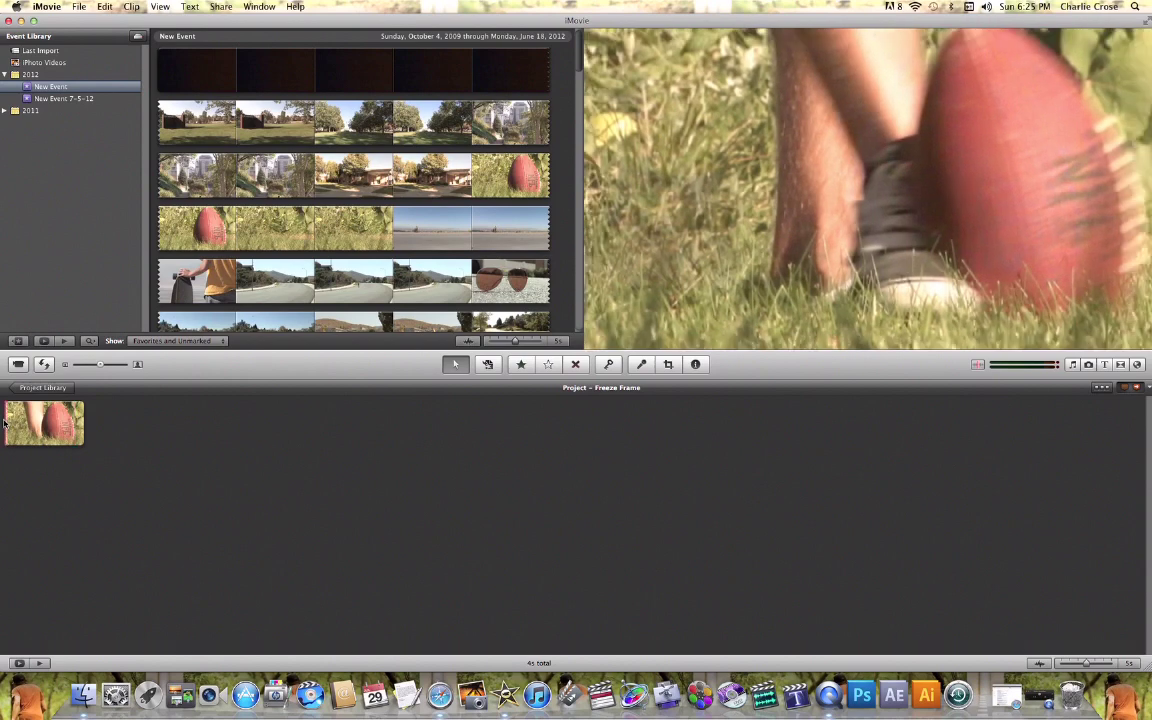
# Delete the football still frame from the project.
pyautogui.click(20, 424)
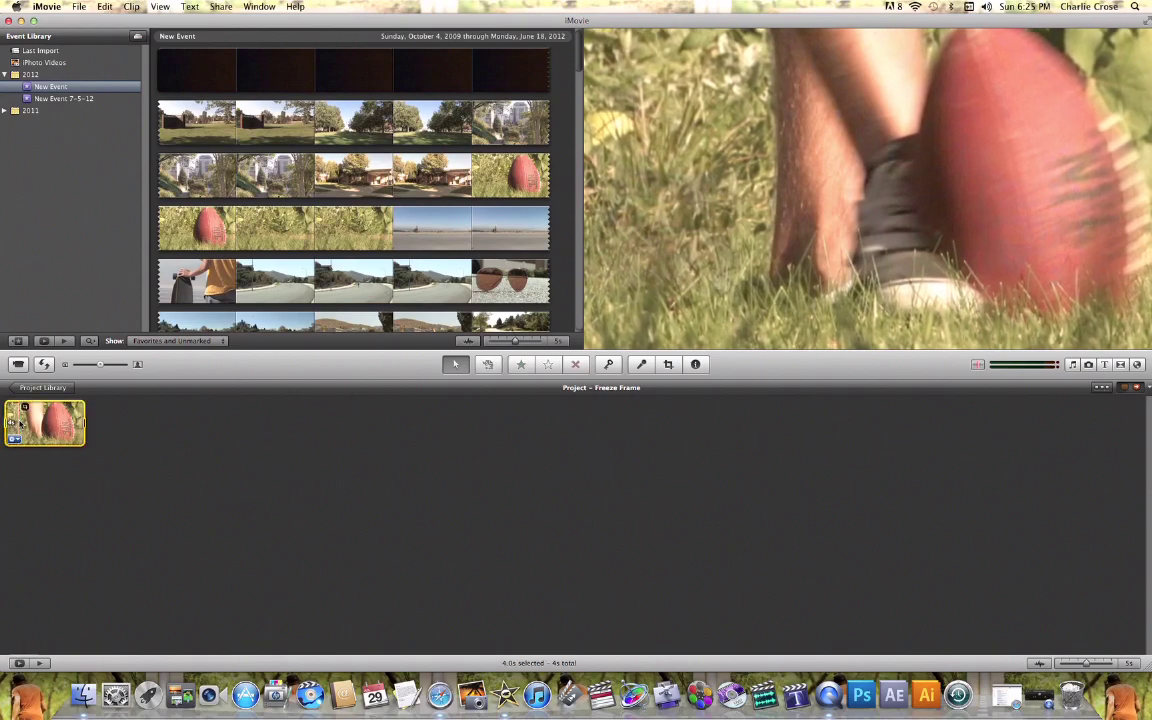
pyautogui.press('Delete')
# Show the kick frame of the event's football clip in the viewer and capture a screenshot of the viewer's picture.
pyautogui.click(190, 229)
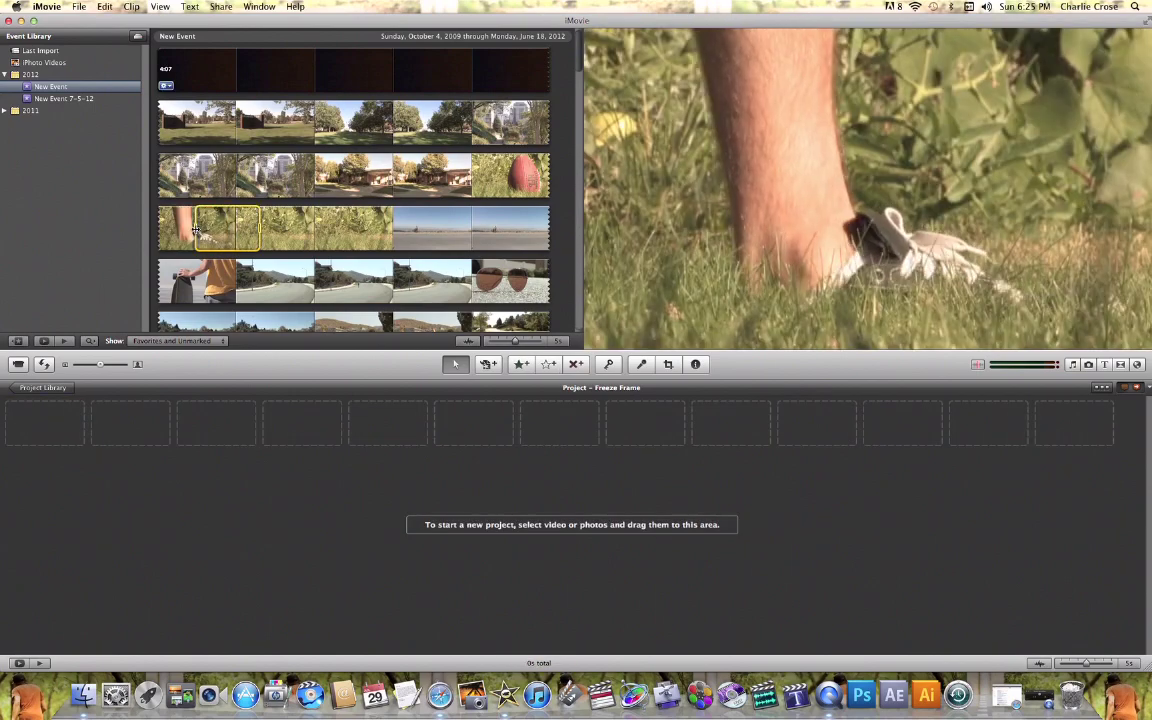
pyautogui.press('space')
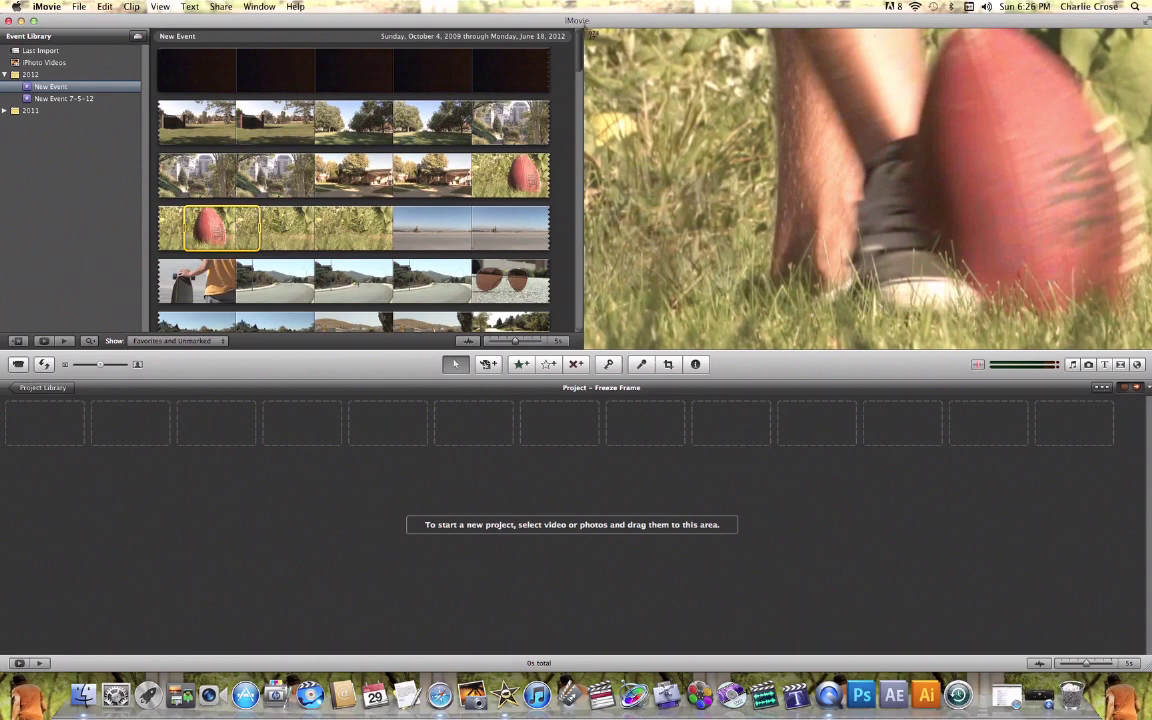
pyautogui.moveTo(587, 30); pyautogui.dragTo(1037, 324)
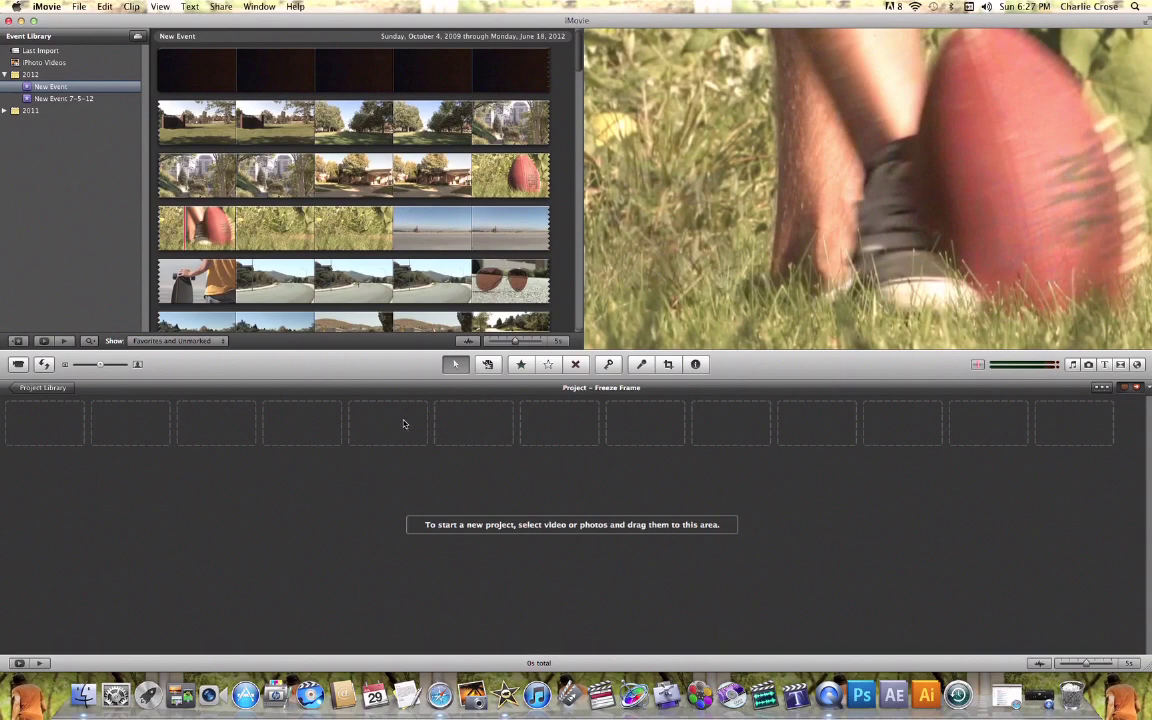
# Add the football screenshot from the iPhoto library to the start of the empty Freeze Frame project.
pyautogui.click(1088, 365)
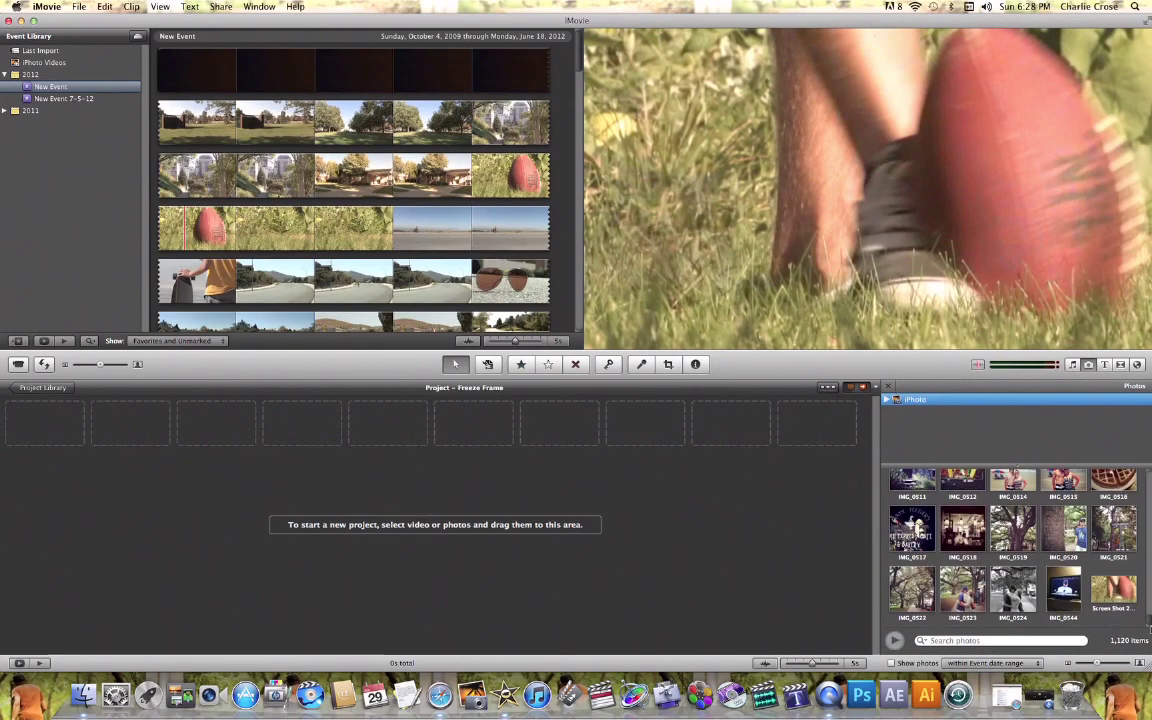
pyautogui.click(1116, 592)
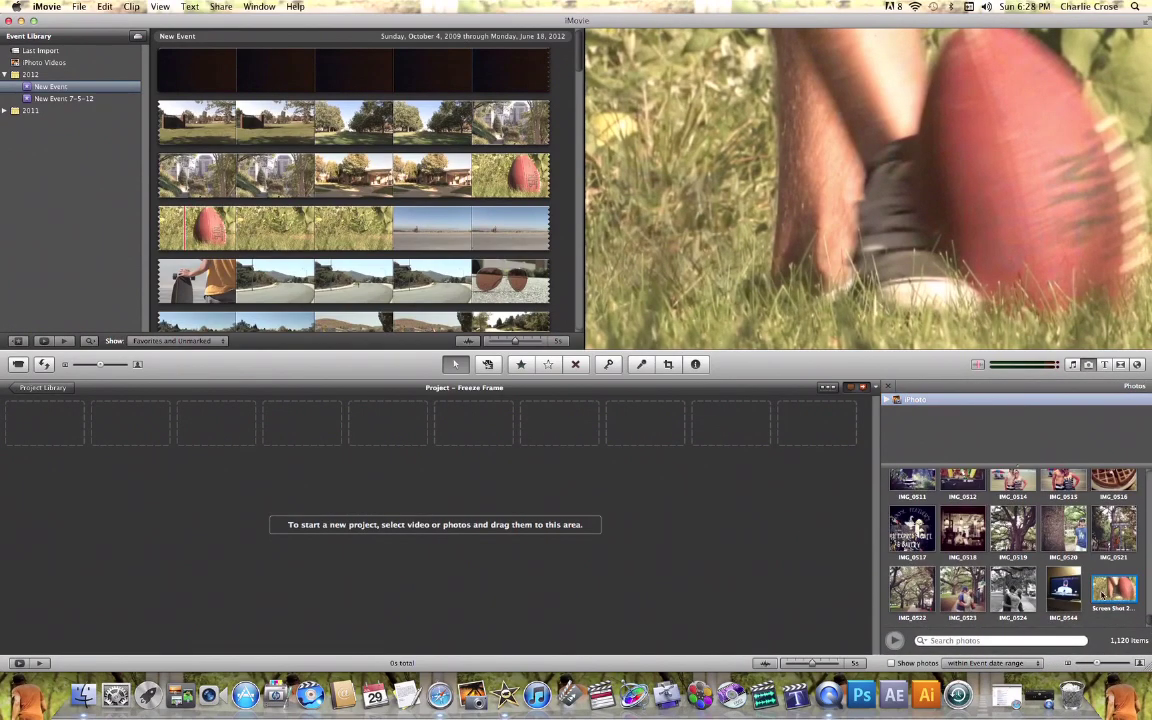
pyautogui.moveTo(1103, 592); pyautogui.dragTo(60, 430)
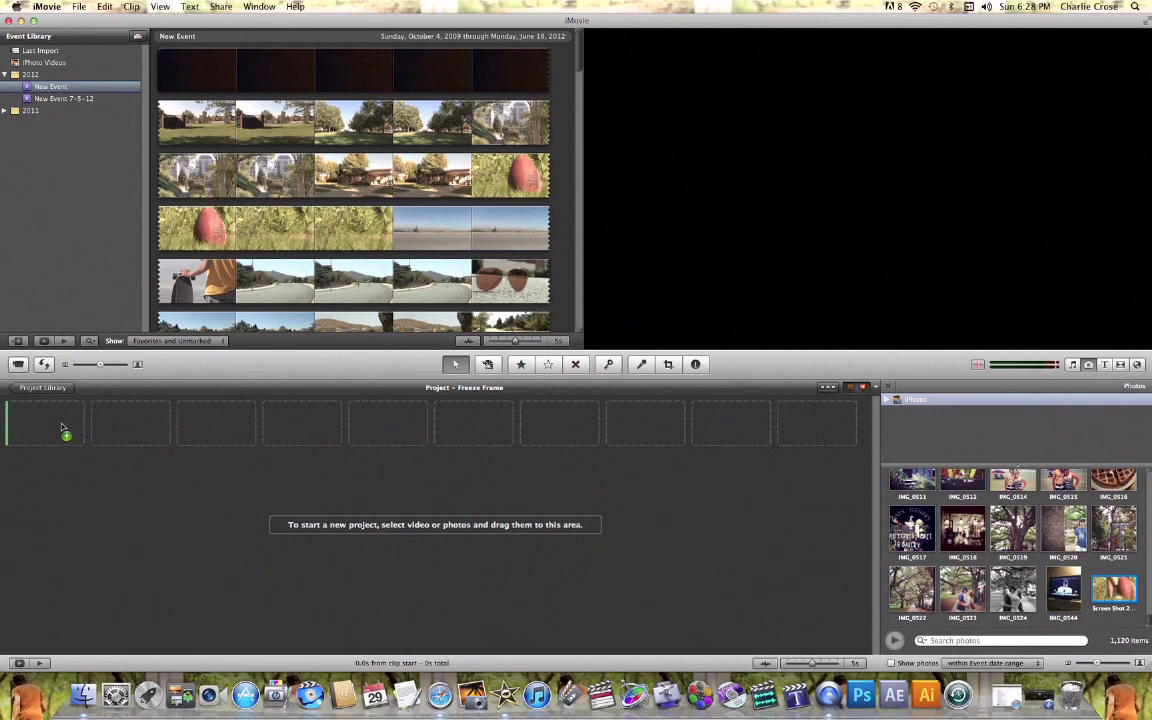